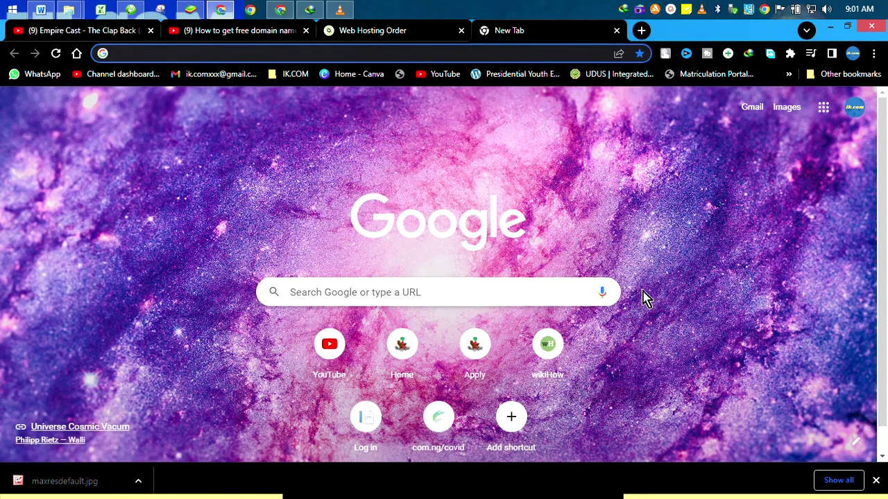
{"action": "left_click", "coordinate": [876, 481]}
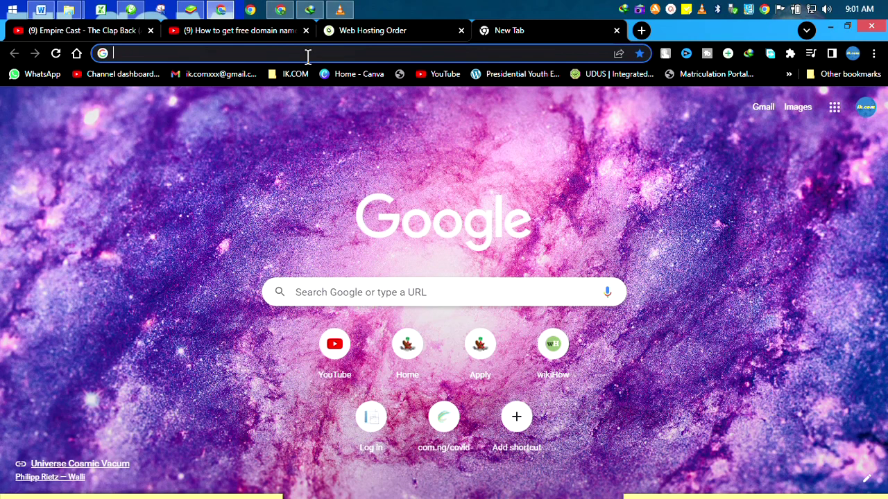
{"action": "left_click", "coordinate": [308, 54]}
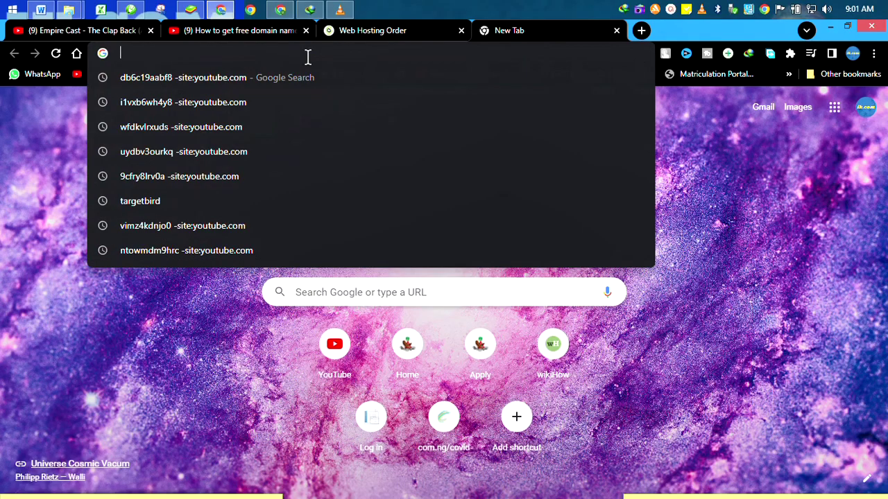
{"action": "type", "text": "https://freedomaini.com/"}
{"action": "key", "text": "ctrl+a"}
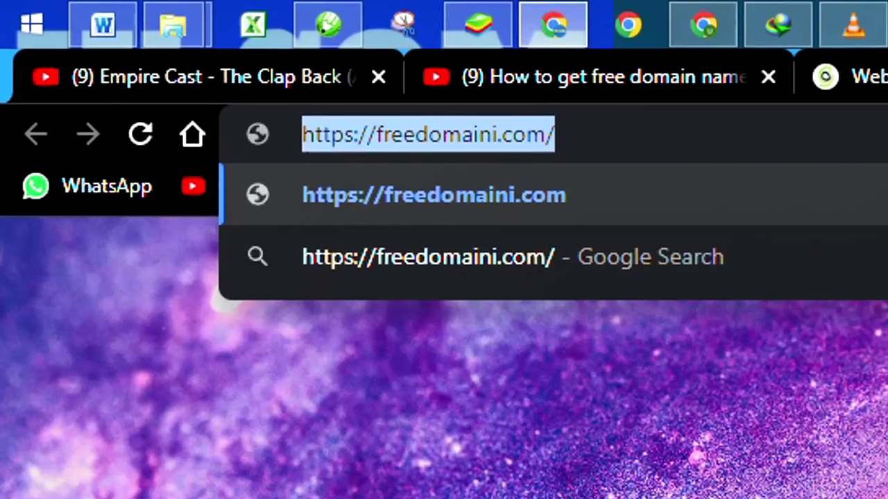
{"action": "key", "text": "Return"}
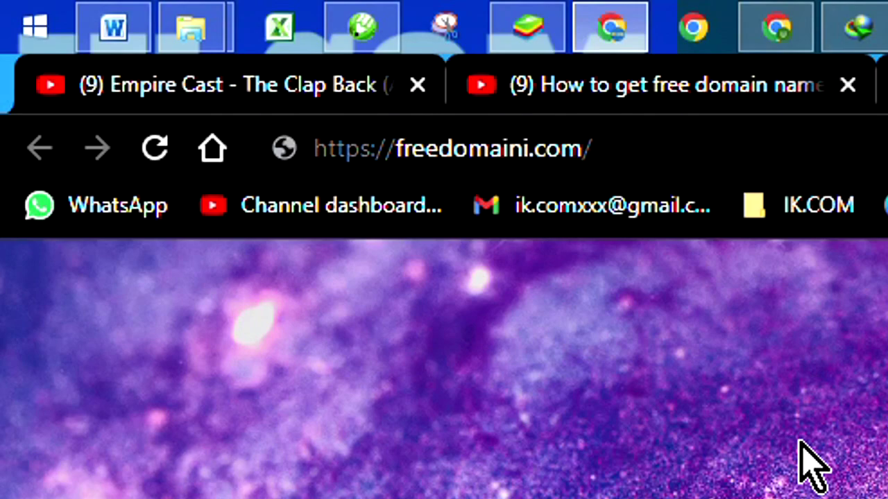
{"action": "left_click", "coordinate": [705, 148]}
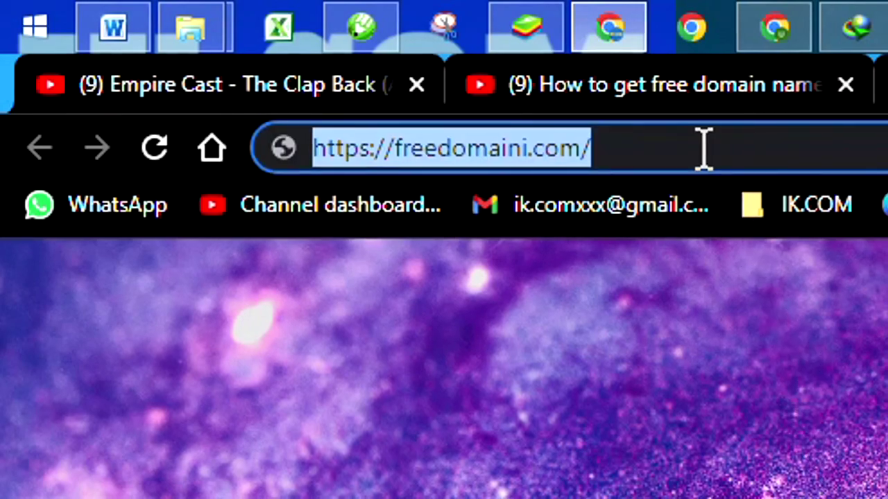
Reload freedomaini.com, scroll through the feature cards, and return to the free domain search box
{"action": "key", "text": "Return"}
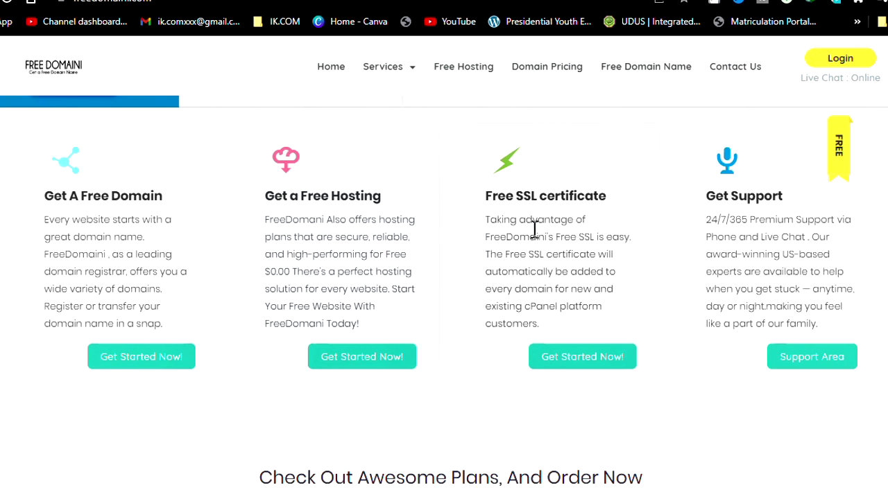
{"action": "scroll", "coordinate": [527, 278], "scroll_direction": "up", "scroll_amount": 10}
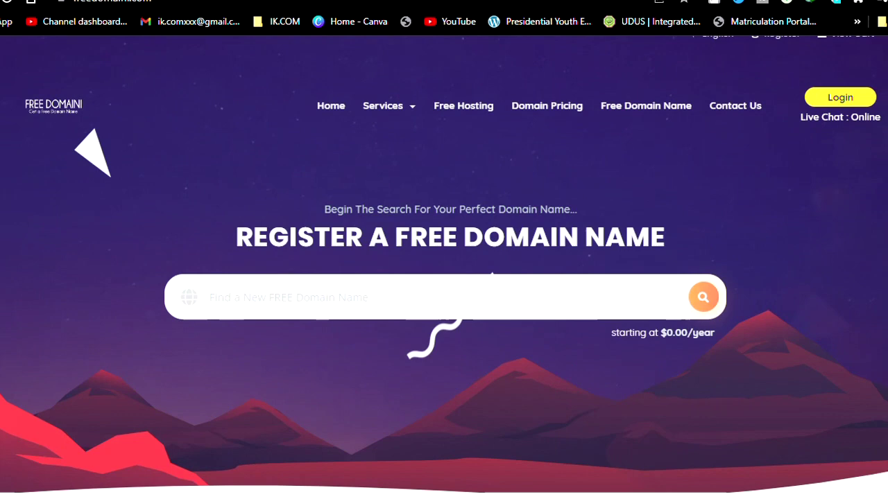
{"action": "scroll", "coordinate": [444, 277], "scroll_direction": "down", "scroll_amount": 1}
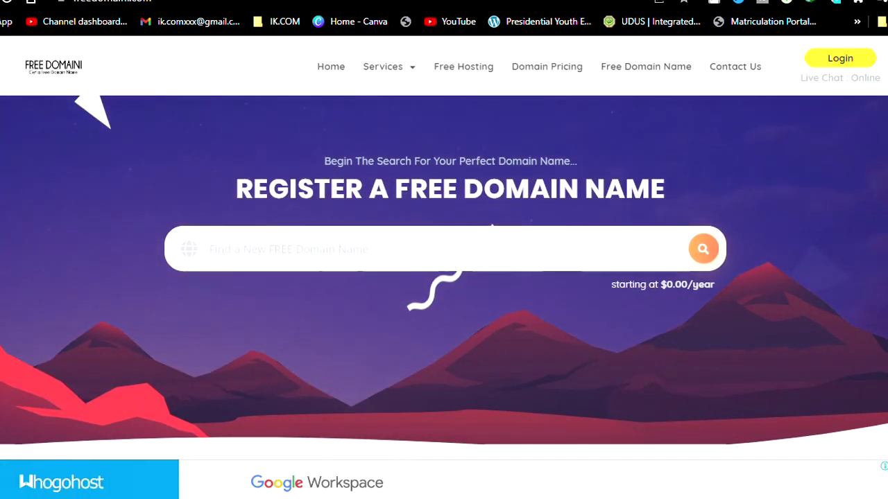
{"action": "scroll", "coordinate": [444, 277], "scroll_direction": "up", "scroll_amount": 1}
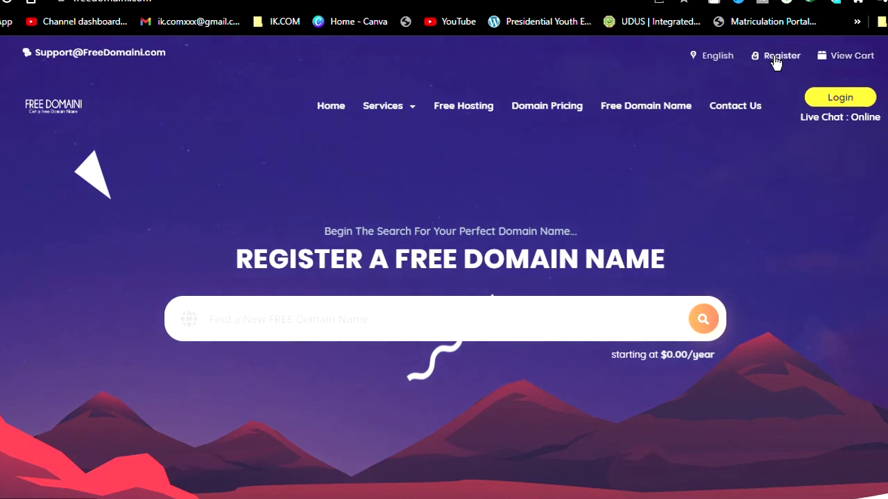
Open the Register page and work down through the Sign Up form fields
{"action": "left_click", "coordinate": [776, 61]}
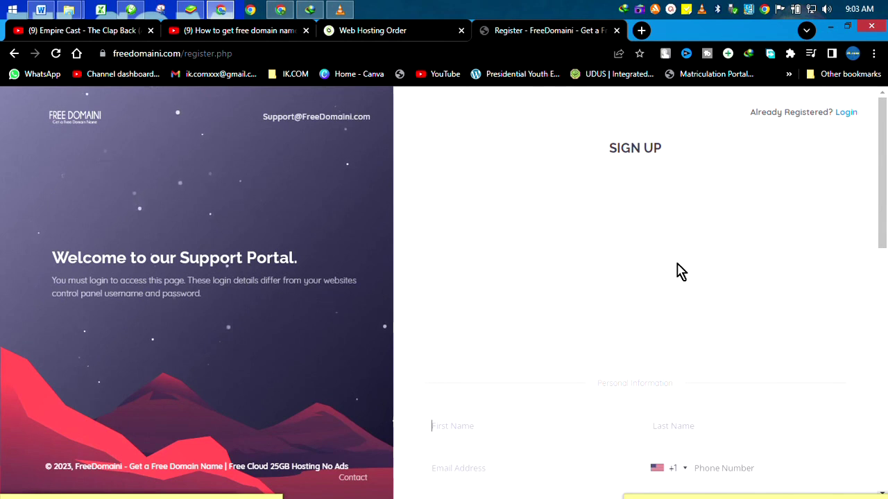
{"action": "scroll", "coordinate": [681, 274], "scroll_direction": "down", "scroll_amount": 3}
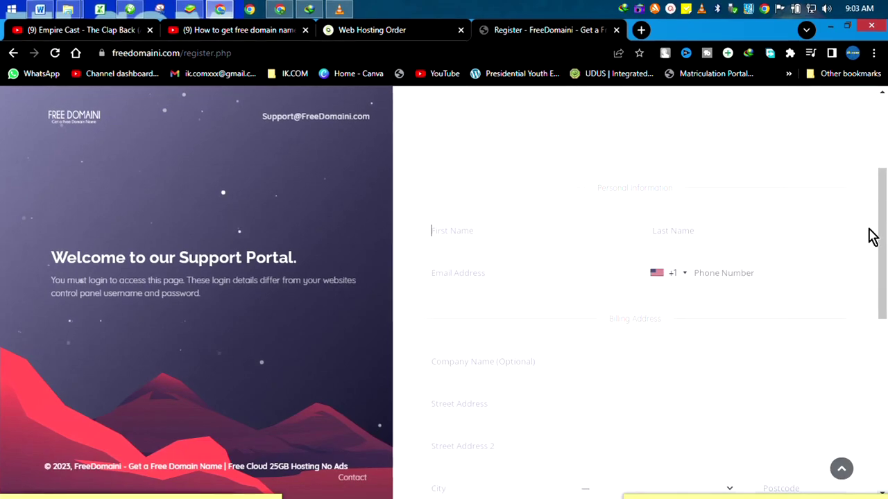
{"action": "left_click_drag", "start_coordinate": [884, 245], "coordinate": [838, 68]}
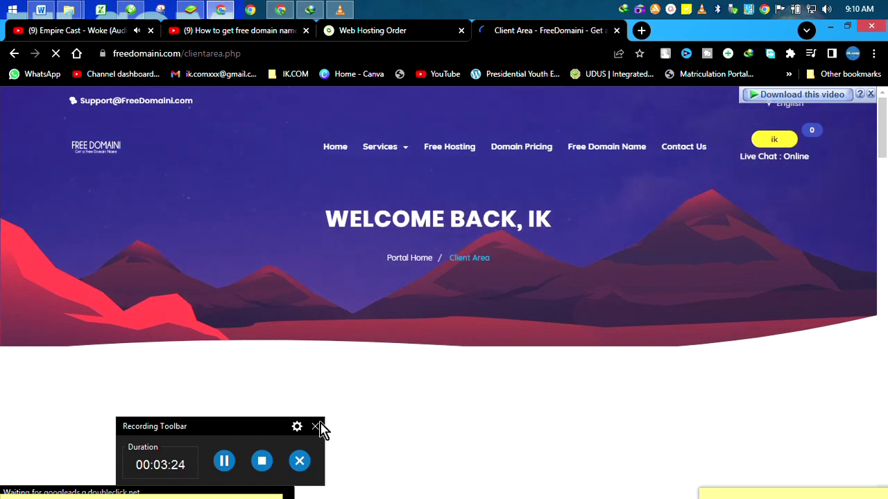
Check the signed-in account's options menu, then close it
{"action": "left_click_drag", "start_coordinate": [254, 427], "coordinate": [486, 498]}
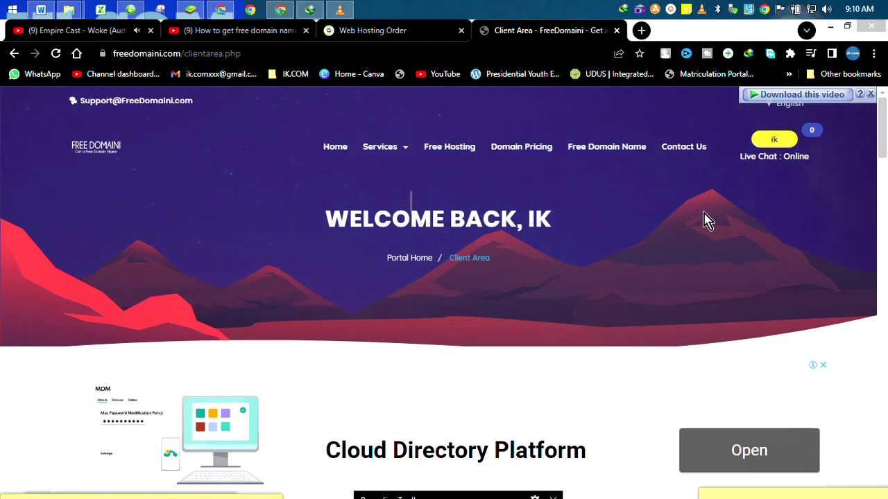
{"action": "mouse_move", "coordinate": [879, 133]}
{"action": "left_mouse_down"}
{"action": "mouse_move", "coordinate": [883, 158]}
{"action": "mouse_move", "coordinate": [882, 119]}
{"action": "left_mouse_up"}
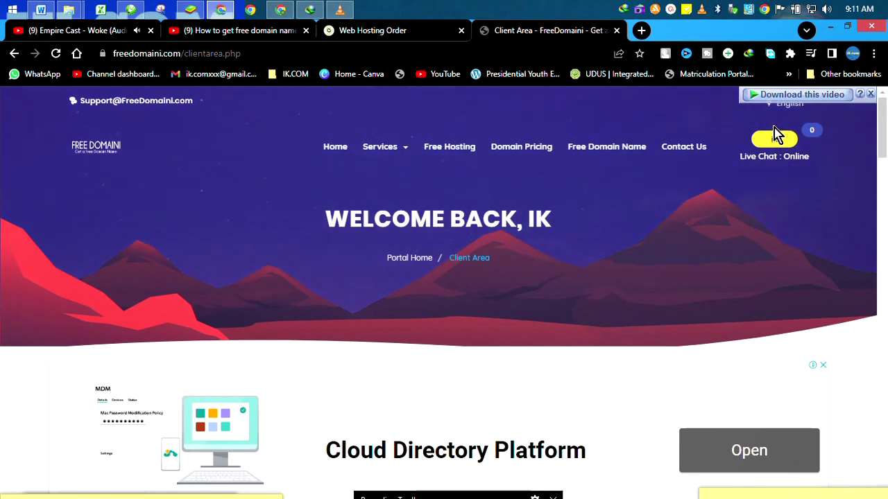
{"action": "left_click", "coordinate": [772, 142]}
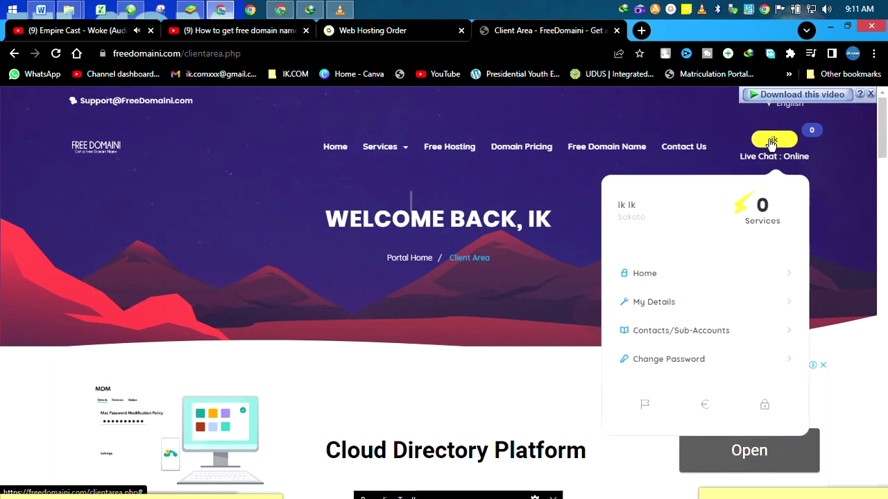
{"action": "left_click", "coordinate": [464, 300]}
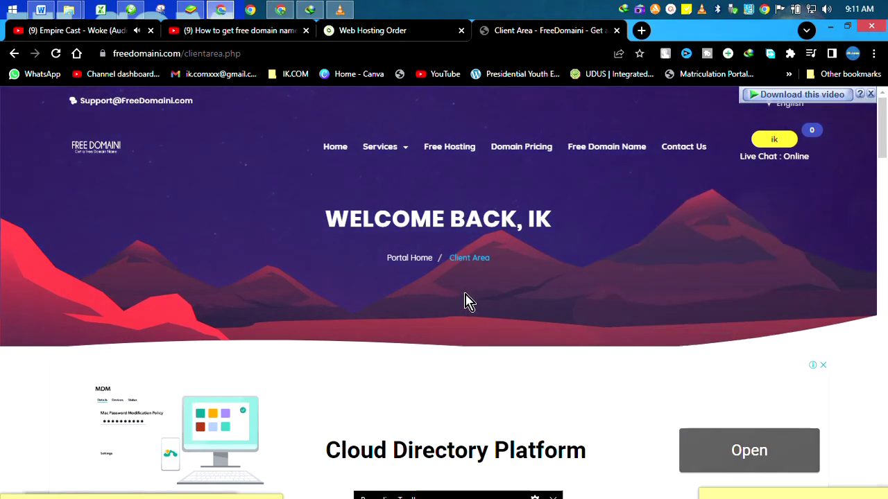
Go to My Domains past the ad and look over the empty domain list
{"action": "scroll", "coordinate": [469, 284], "scroll_direction": "down", "scroll_amount": 10}
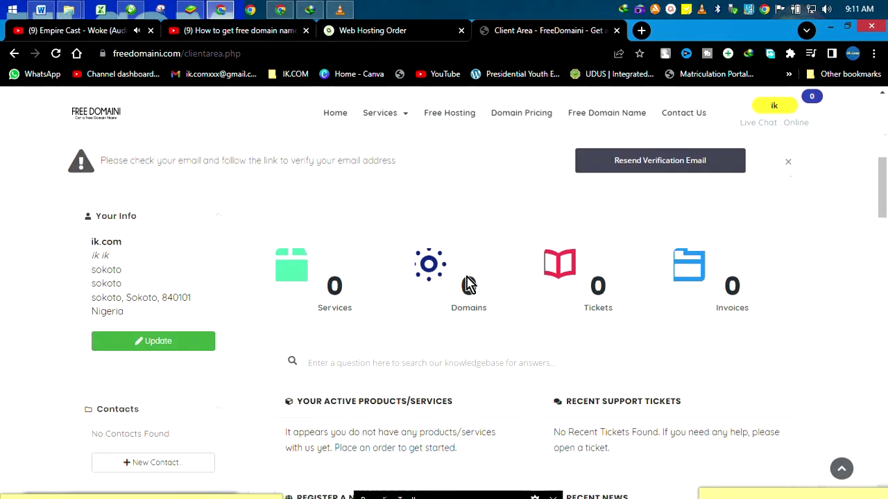
{"action": "scroll", "coordinate": [468, 284], "scroll_direction": "down", "scroll_amount": 1}
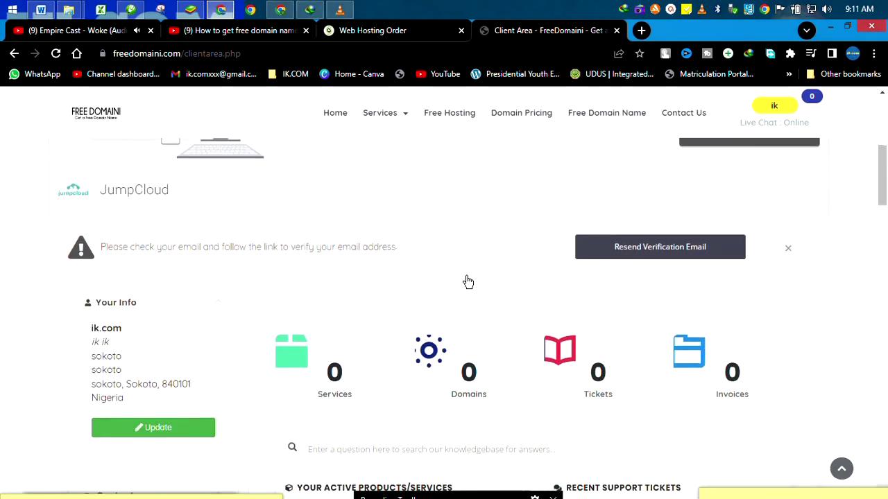
{"action": "scroll", "coordinate": [468, 284], "scroll_direction": "up", "scroll_amount": 4}
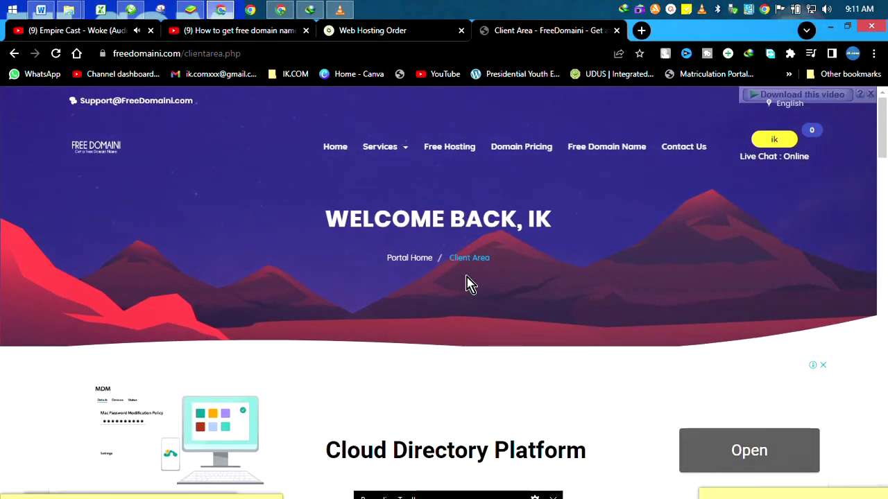
{"action": "scroll", "coordinate": [468, 285], "scroll_direction": "down", "scroll_amount": 5}
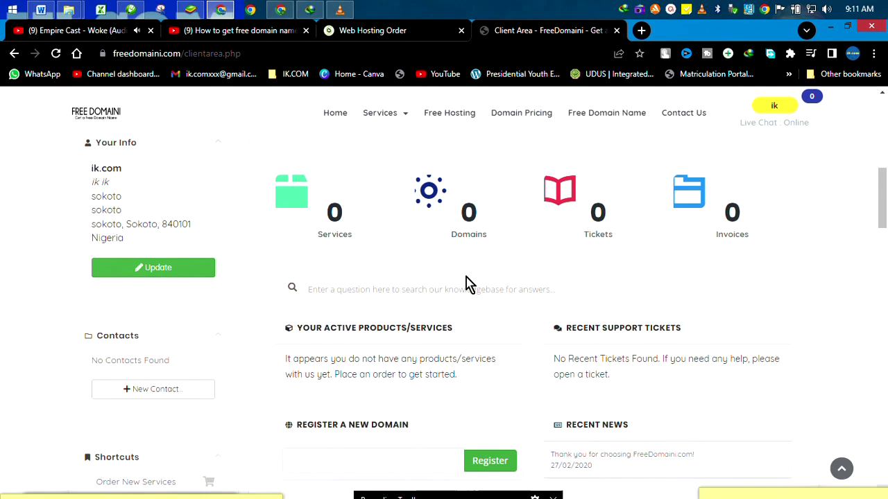
{"action": "left_click", "coordinate": [479, 237]}
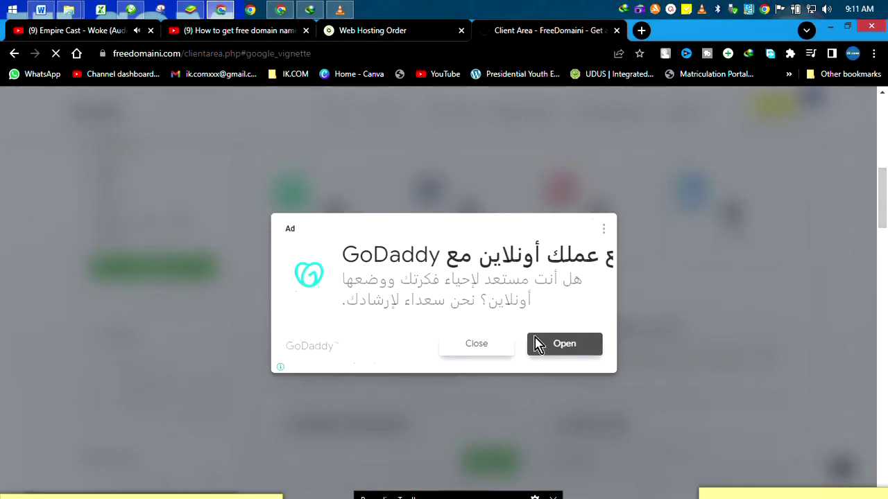
{"action": "left_click", "coordinate": [473, 349]}
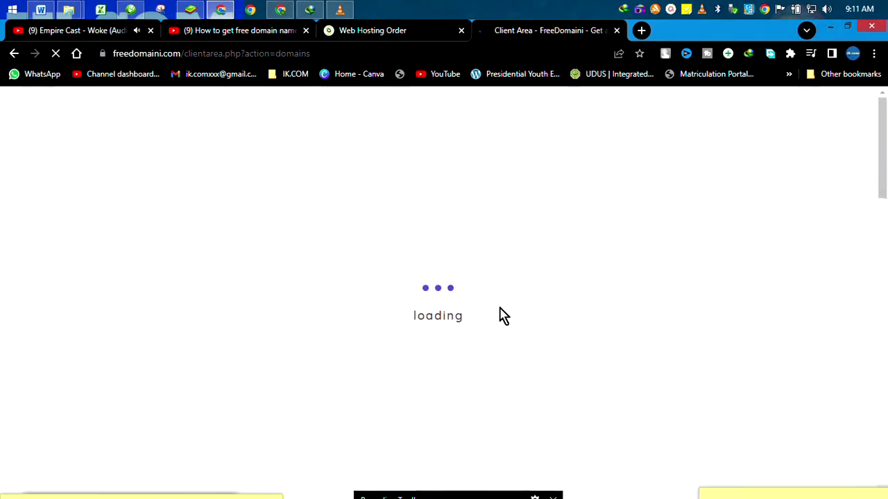
{"action": "scroll", "coordinate": [505, 316], "scroll_direction": "down", "scroll_amount": 3}
{"action": "scroll", "coordinate": [504, 315], "scroll_direction": "down", "scroll_amount": 3}
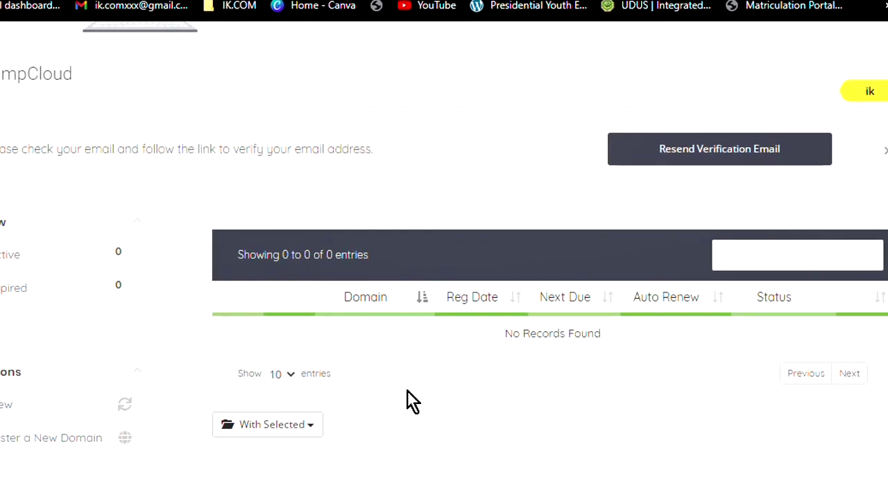
{"action": "scroll", "coordinate": [650, 385], "scroll_direction": "up", "scroll_amount": 3}
{"action": "scroll", "coordinate": [655, 387], "scroll_direction": "up", "scroll_amount": 5}
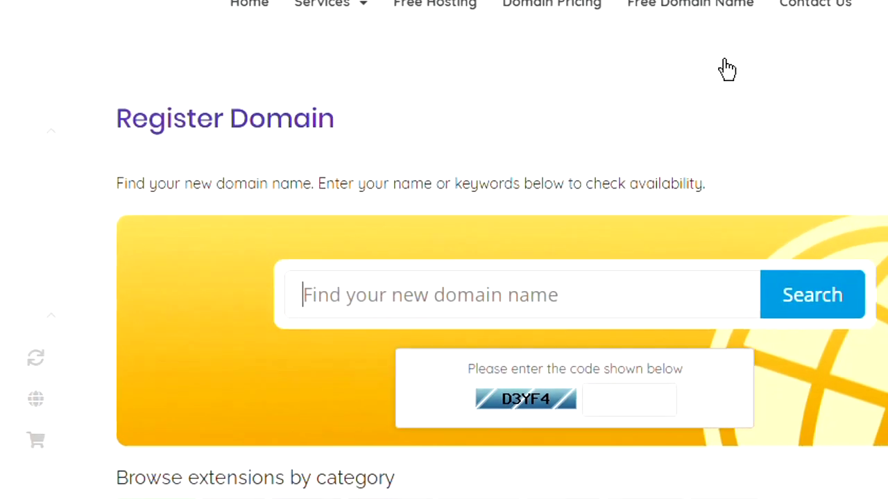
Search ikict.com with the verification code, confirm it's available at $0.00 USD, and check out
{"action": "left_click", "coordinate": [452, 295]}
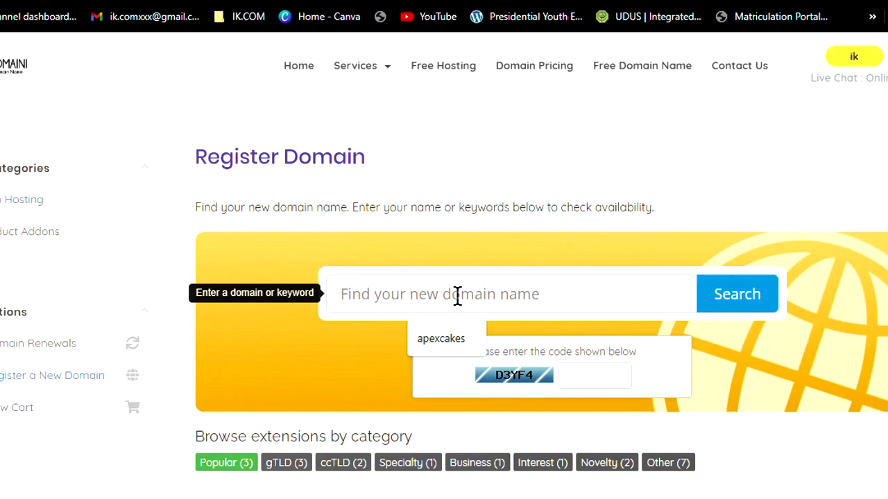
{"action": "type", "text": "IK"}
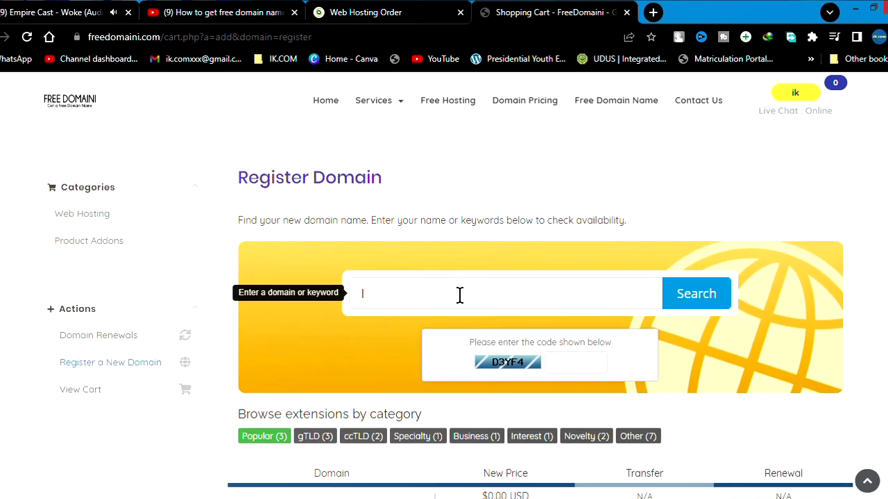
{"action": "key", "text": "BackSpace"}
{"action": "key", "text": "BackSpace"}
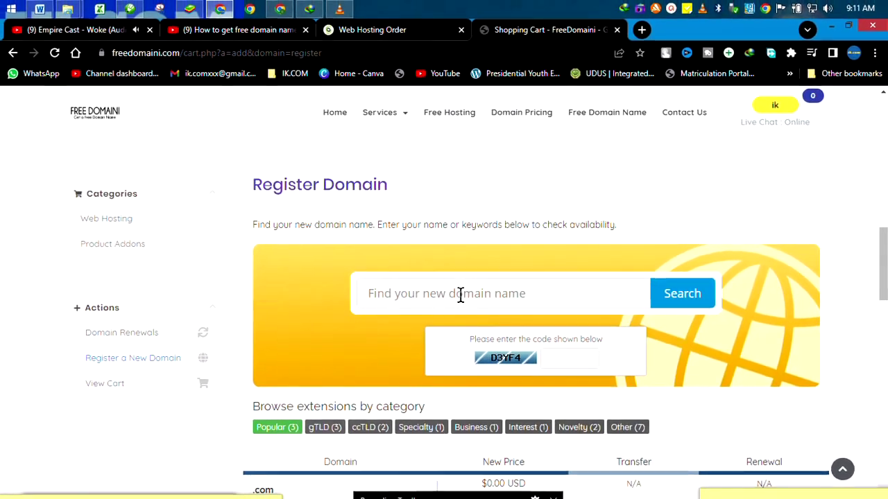
{"action": "type", "text": "ik.com"}
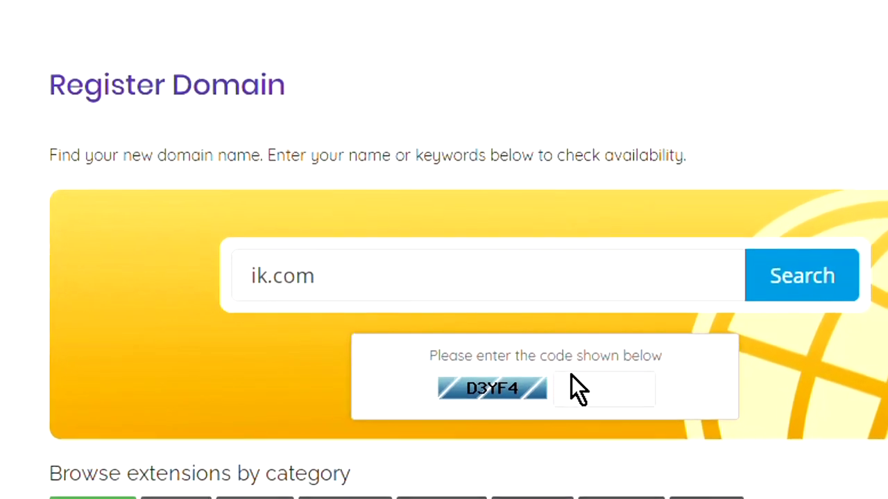
{"action": "left_click", "coordinate": [601, 391]}
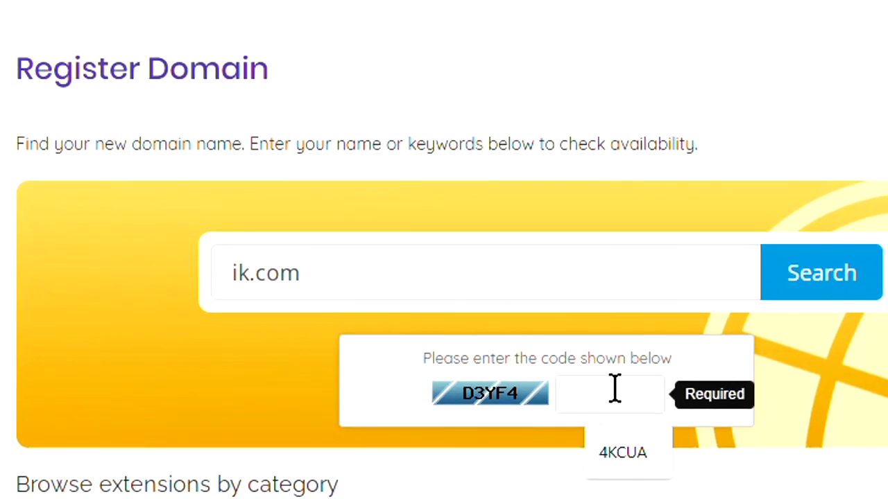
{"action": "type", "text": "d"}
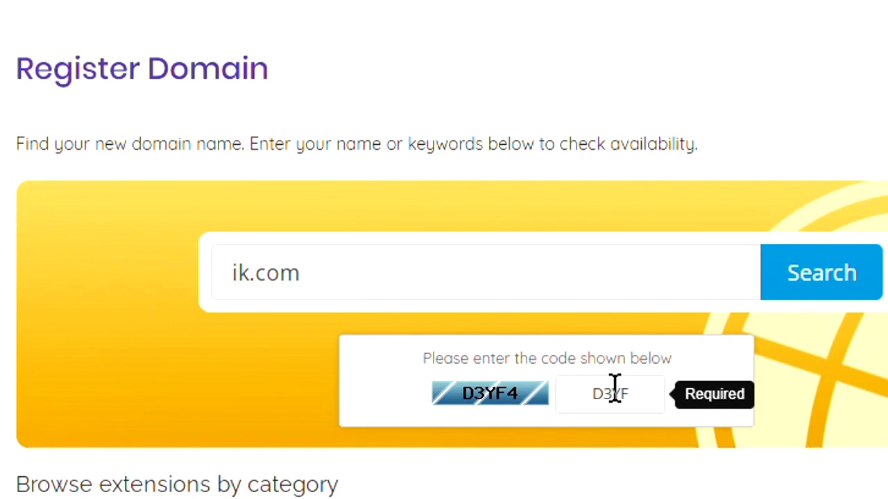
{"action": "key", "text": "Return"}
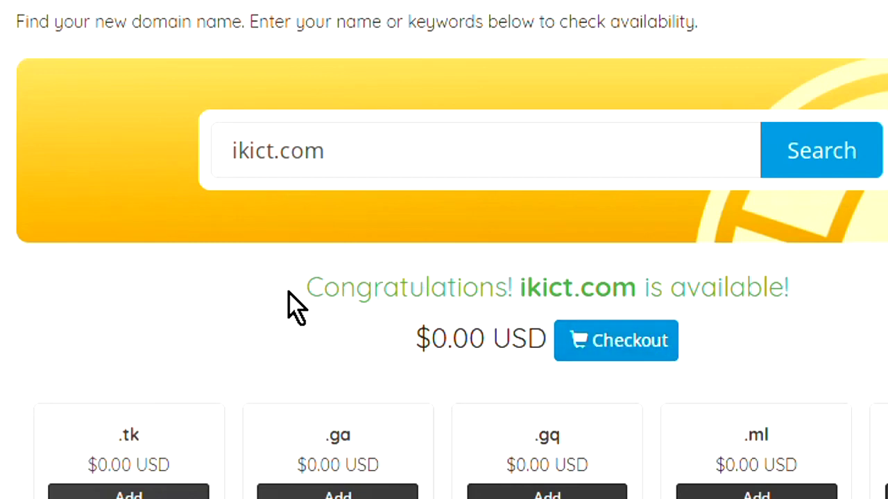
{"action": "left_click_drag", "start_coordinate": [288, 292], "coordinate": [808, 294]}
{"action": "left_click", "coordinate": [639, 355]}
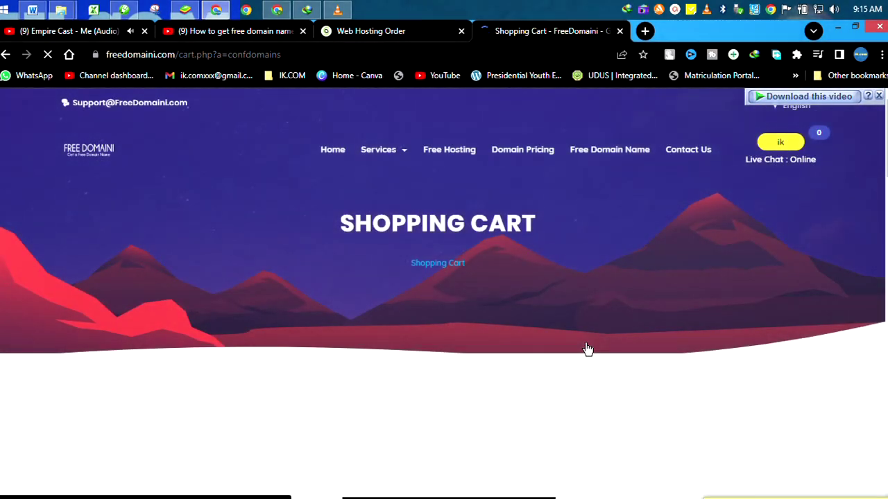
Add free DNS Management and Email Forwarding to ikict.com, keeping default nameservers, and continue
{"action": "scroll", "coordinate": [529, 265], "scroll_direction": "down", "scroll_amount": 7}
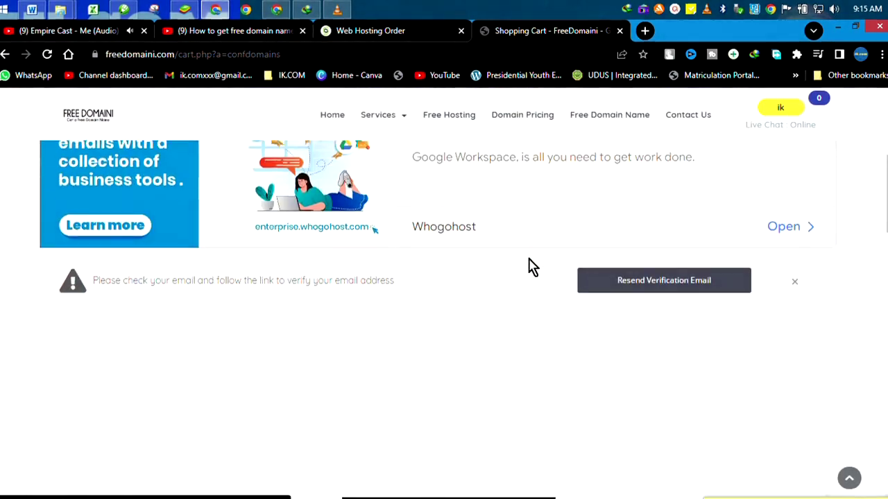
{"action": "scroll", "coordinate": [529, 265], "scroll_direction": "down", "scroll_amount": 4}
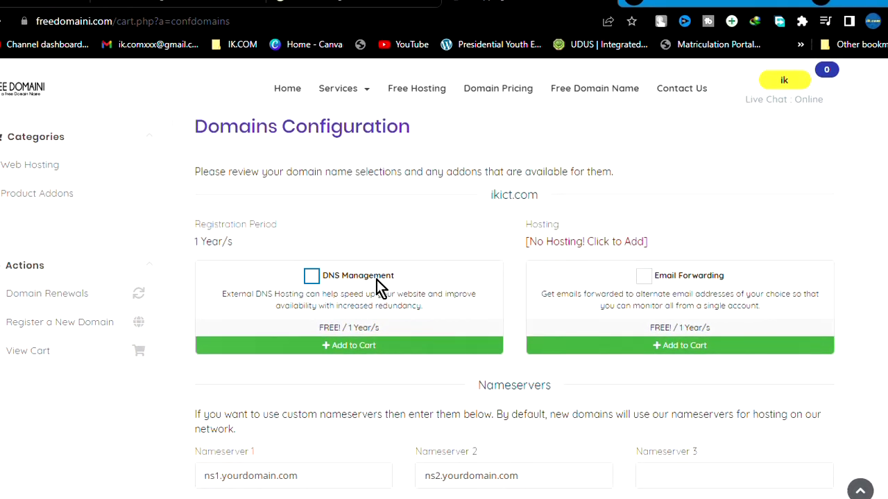
{"action": "left_click", "coordinate": [303, 275]}
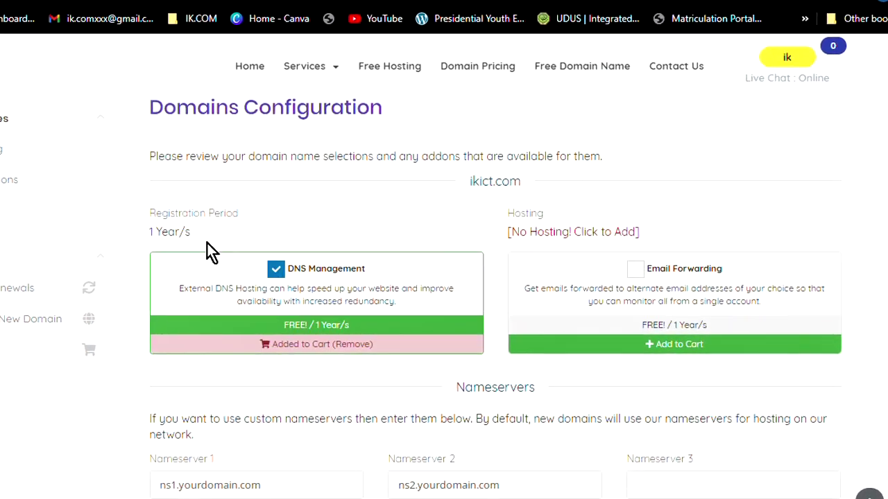
{"action": "left_click_drag", "start_coordinate": [184, 222], "coordinate": [162, 228]}
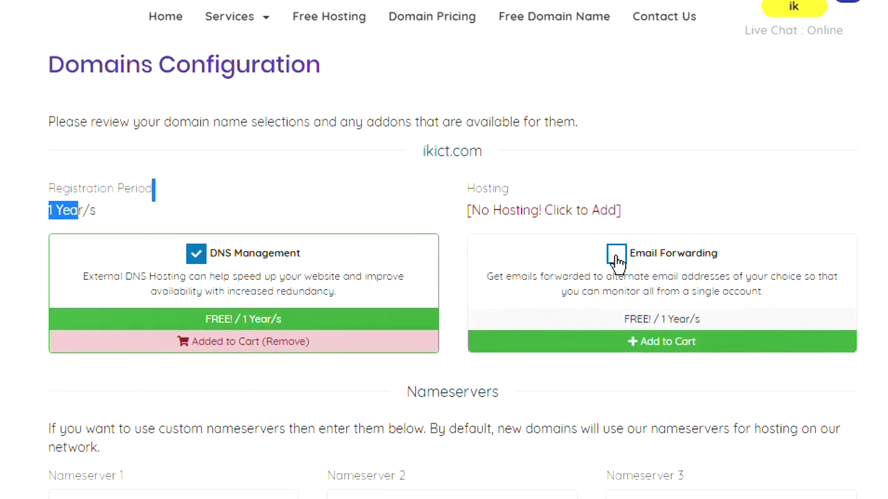
{"action": "left_click", "coordinate": [623, 259]}
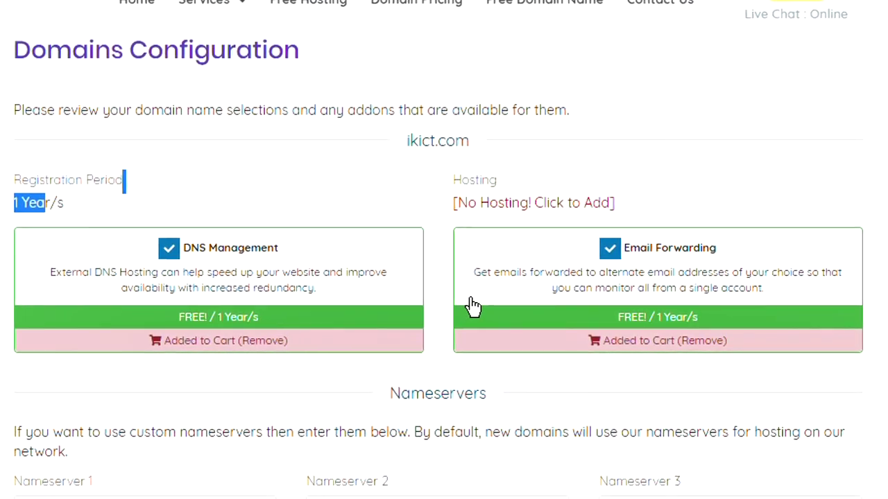
{"action": "scroll", "coordinate": [471, 307], "scroll_direction": "down", "scroll_amount": 3}
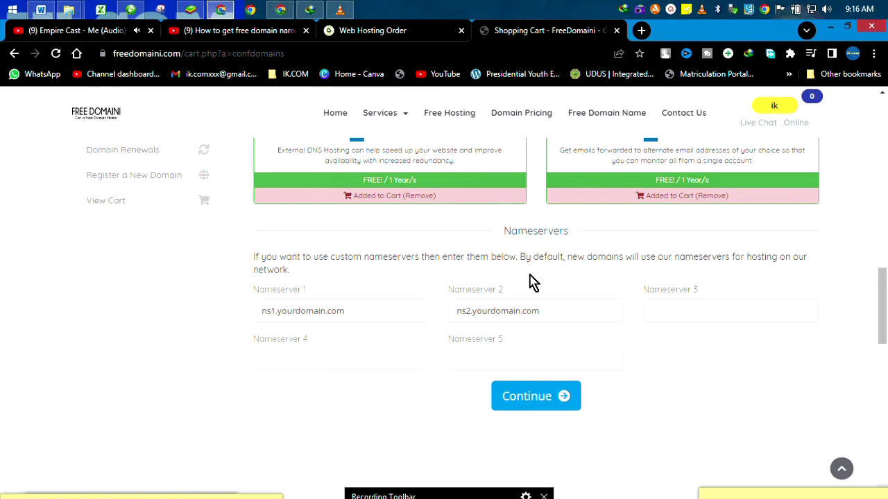
{"action": "scroll", "coordinate": [555, 302], "scroll_direction": "down", "scroll_amount": 1}
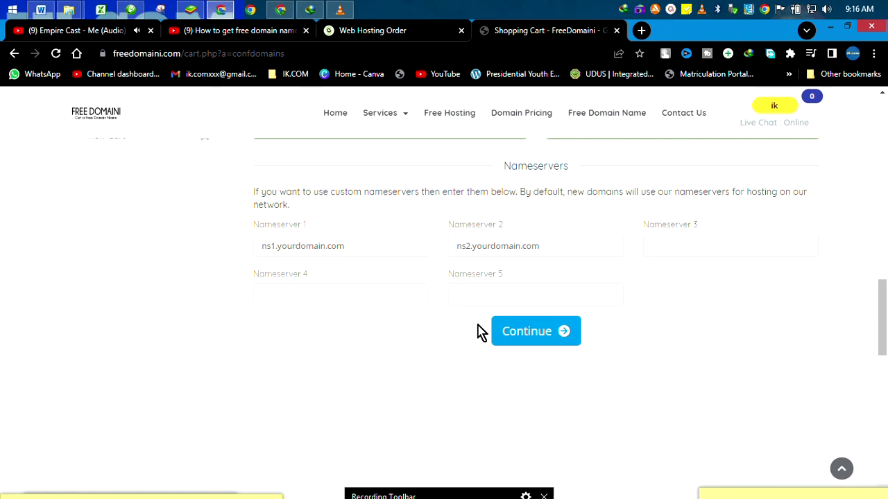
{"action": "left_click", "coordinate": [526, 333]}
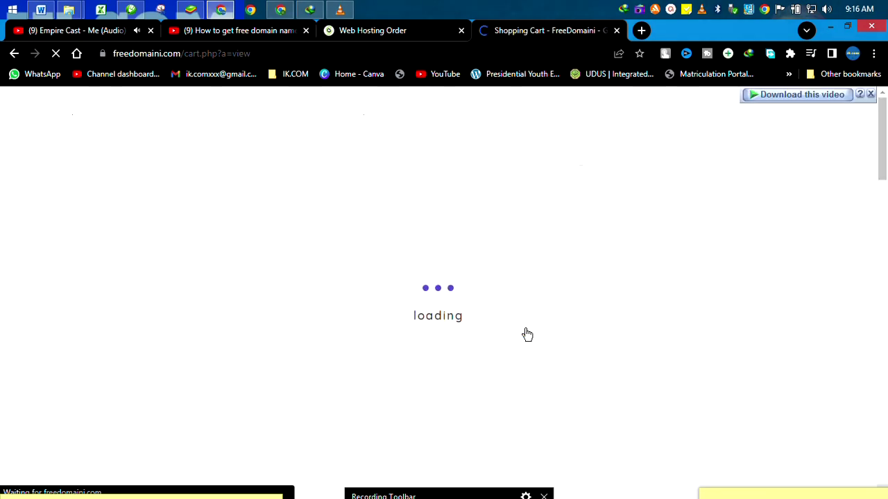
Verify the cart total is $0.00 USD for ikict.com and proceed to checkout
{"action": "scroll", "coordinate": [545, 295], "scroll_direction": "down", "scroll_amount": 5}
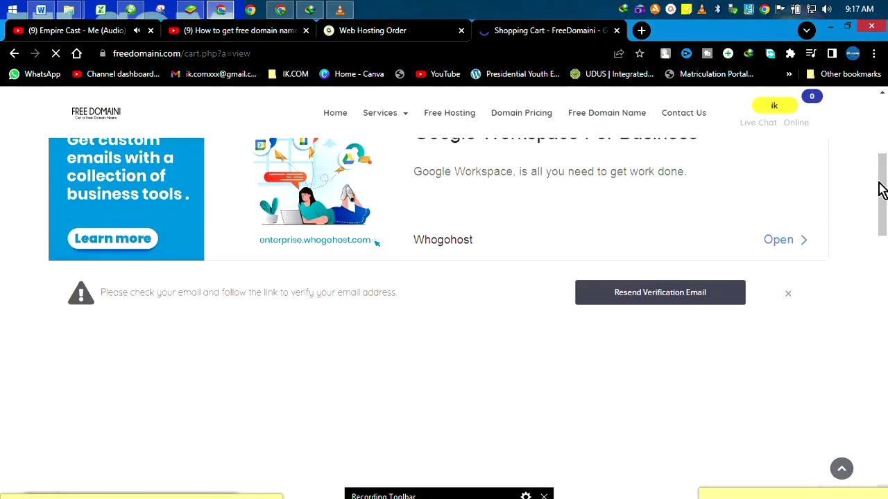
{"action": "left_click", "coordinate": [884, 229]}
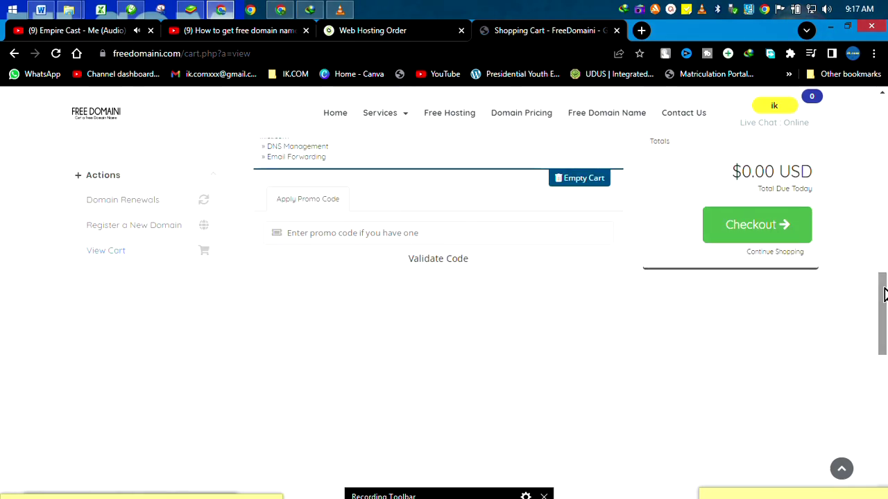
{"action": "left_click_drag", "start_coordinate": [883, 294], "coordinate": [880, 276]}
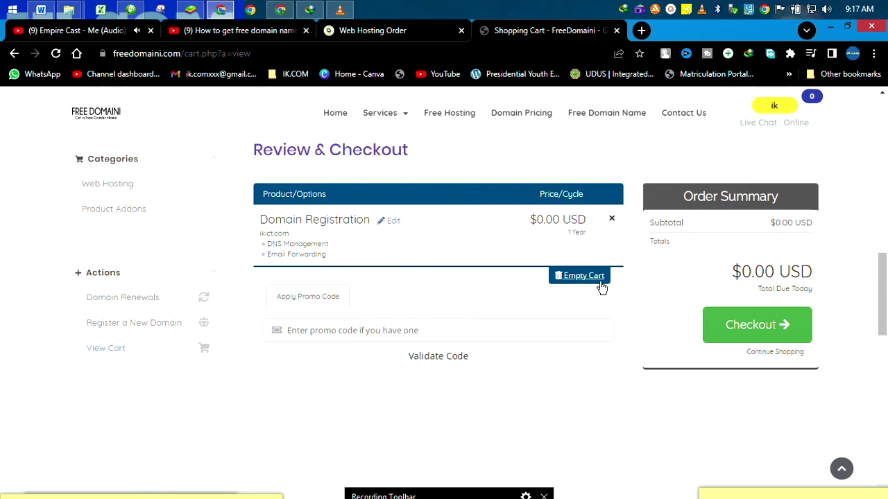
{"action": "left_click_drag", "start_coordinate": [732, 271], "coordinate": [813, 274]}
{"action": "left_click", "coordinate": [782, 324]}
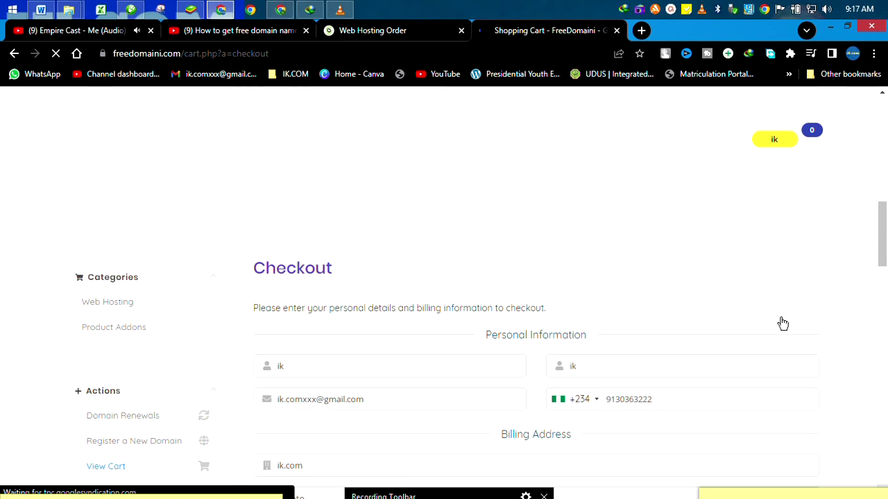
Complete the $0.00 ikict.com order with 2CheckOut as the payment method
{"action": "scroll", "coordinate": [678, 311], "scroll_direction": "down", "scroll_amount": 4}
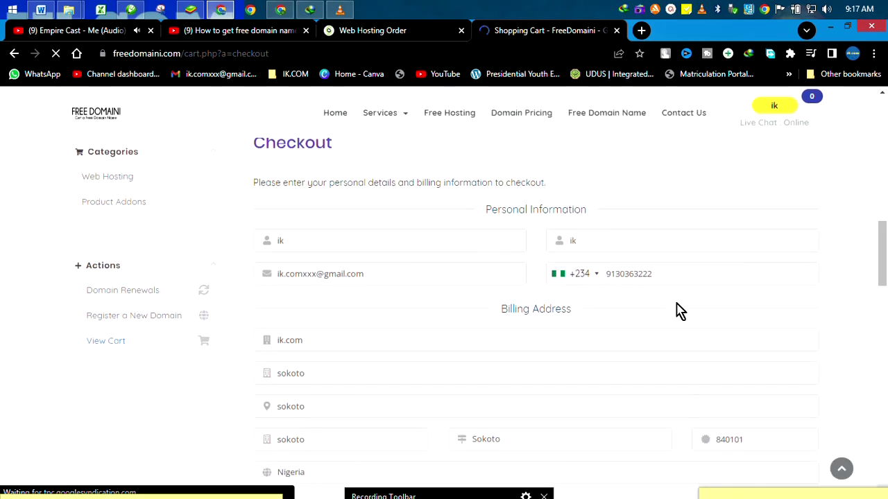
{"action": "scroll", "coordinate": [678, 311], "scroll_direction": "down", "scroll_amount": 3}
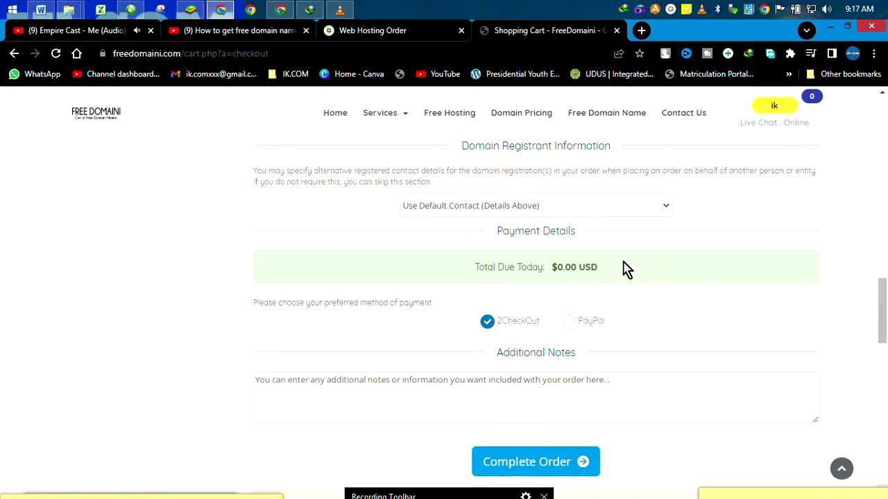
{"action": "scroll", "coordinate": [635, 268], "scroll_direction": "down", "scroll_amount": 1}
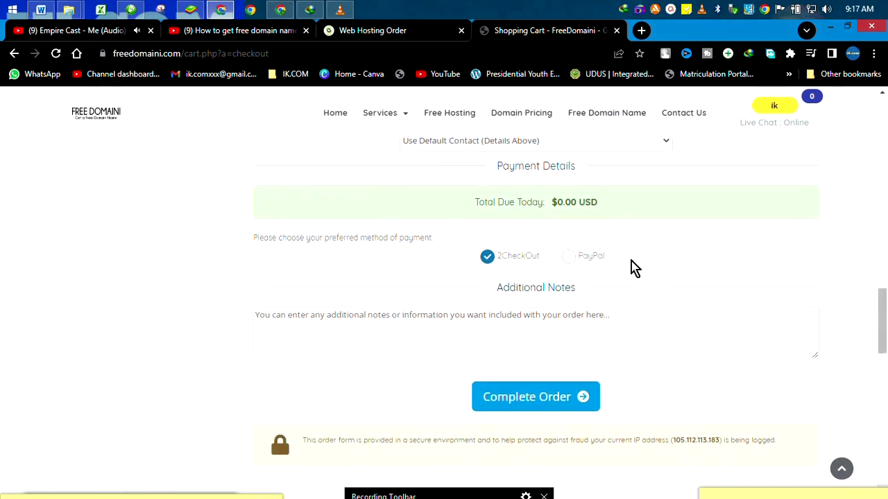
{"action": "scroll", "coordinate": [634, 269], "scroll_direction": "down", "scroll_amount": 1}
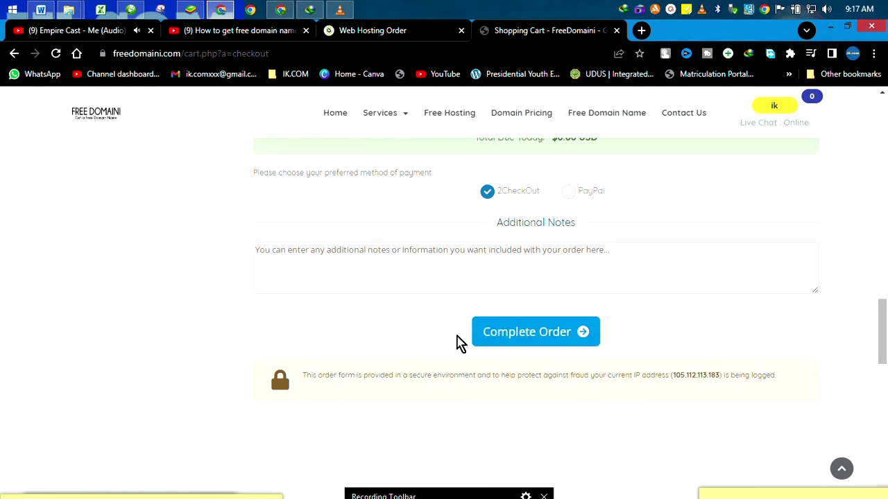
{"action": "left_click", "coordinate": [517, 333]}
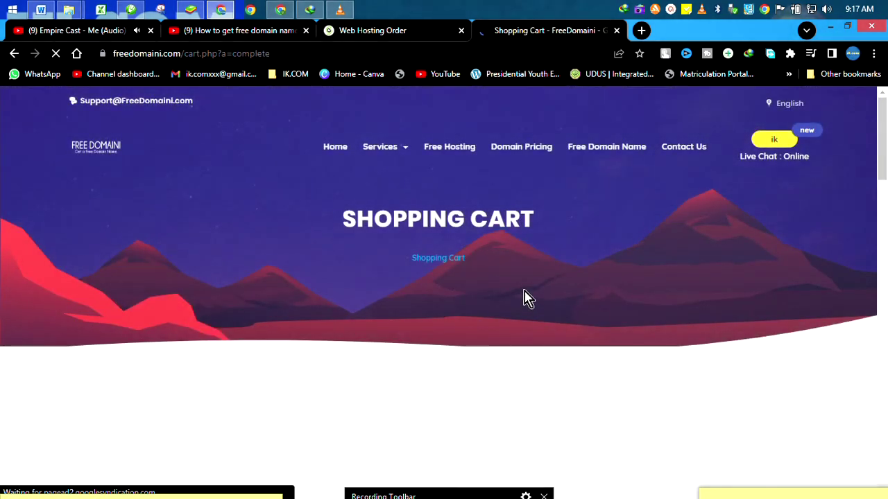
Note the order number on the Order Confirmation page and continue to the client area
{"action": "scroll", "coordinate": [525, 299], "scroll_direction": "down", "scroll_amount": 4}
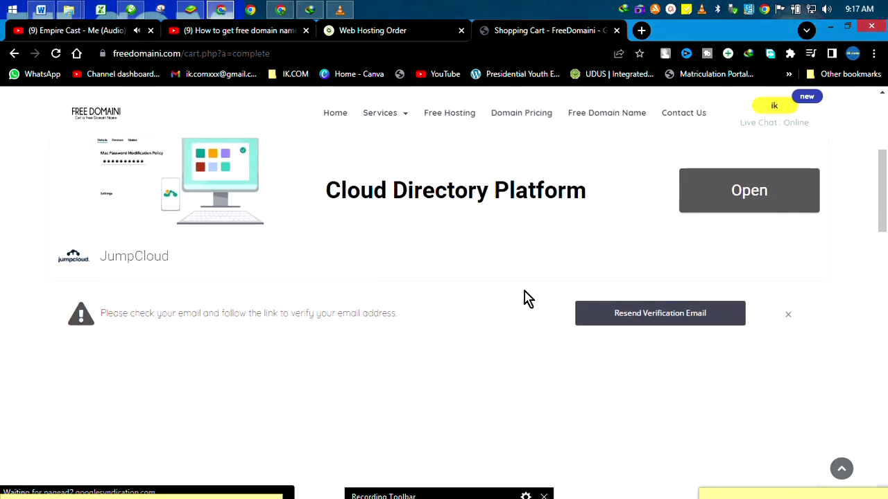
{"action": "scroll", "coordinate": [525, 299], "scroll_direction": "down", "scroll_amount": 1}
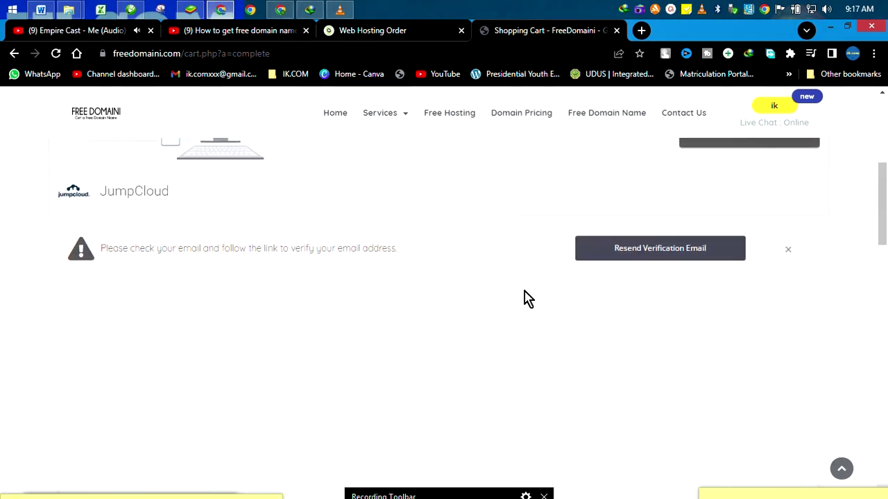
{"action": "scroll", "coordinate": [525, 298], "scroll_direction": "down", "scroll_amount": 8}
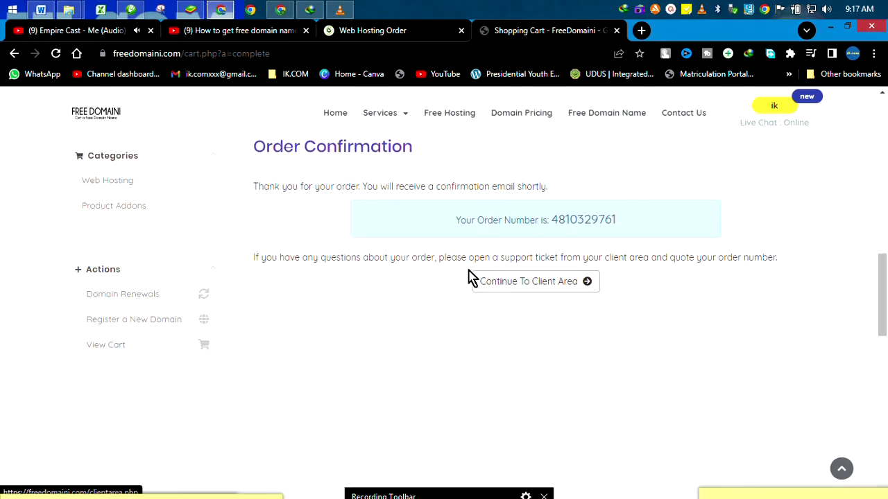
{"action": "left_click_drag", "start_coordinate": [533, 222], "coordinate": [451, 233]}
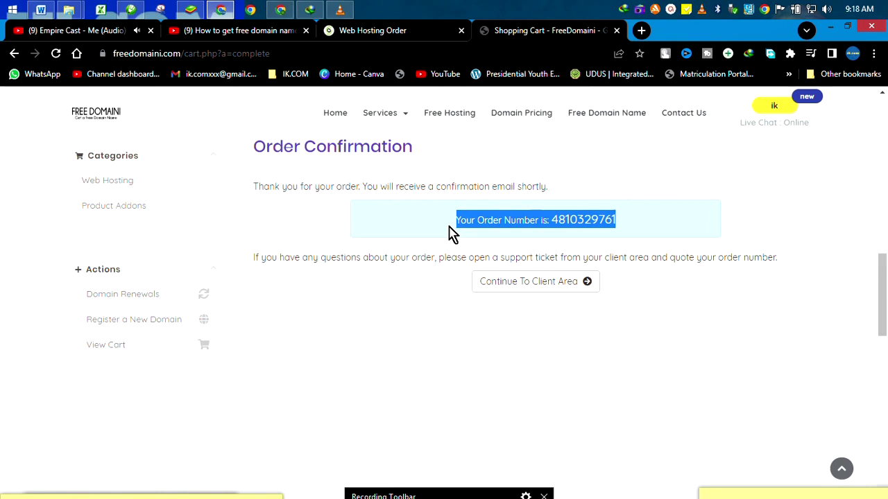
{"action": "left_click", "coordinate": [490, 284]}
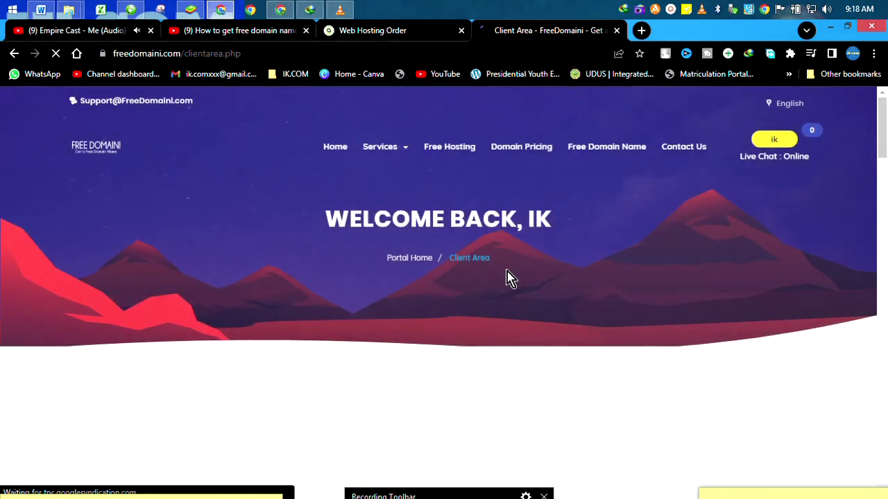
Scroll the My Domains table to ikict.com, status Pending, due 10/04/2024
{"action": "scroll", "coordinate": [602, 259], "scroll_direction": "down", "scroll_amount": 5}
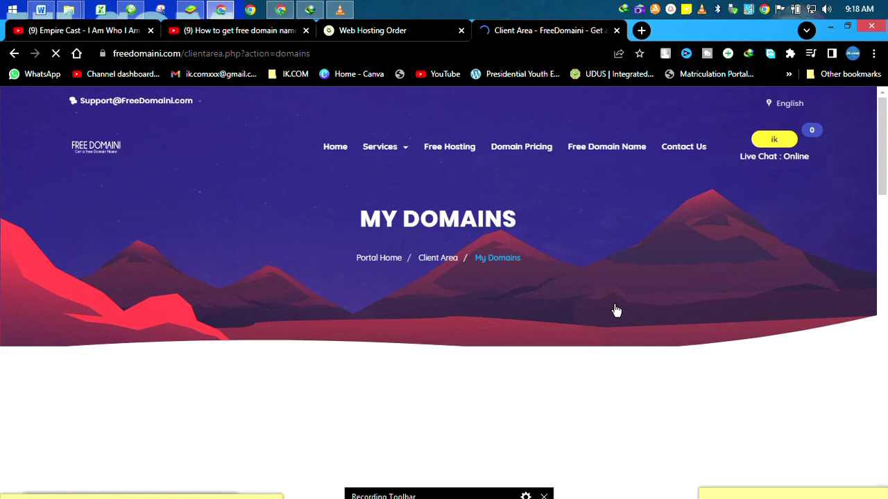
{"action": "scroll", "coordinate": [616, 310], "scroll_direction": "down", "scroll_amount": 4}
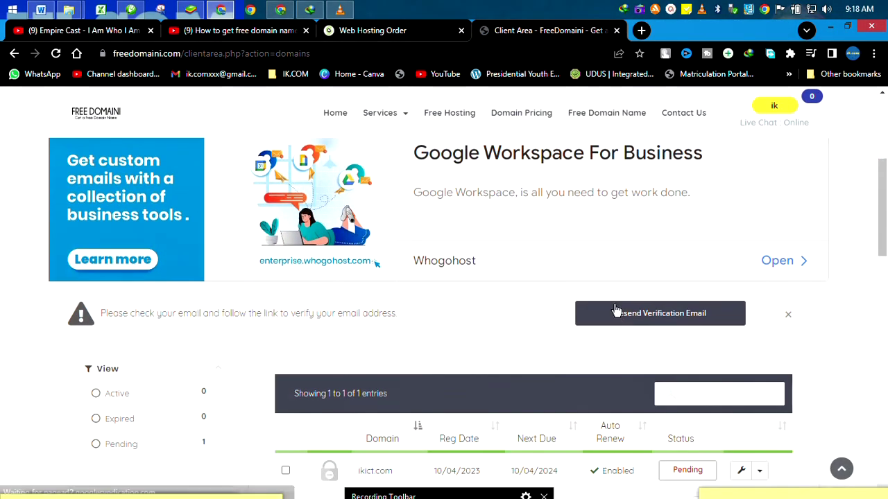
{"action": "scroll", "coordinate": [616, 310], "scroll_direction": "down", "scroll_amount": 2}
{"action": "scroll", "coordinate": [616, 310], "scroll_direction": "down", "scroll_amount": 1}
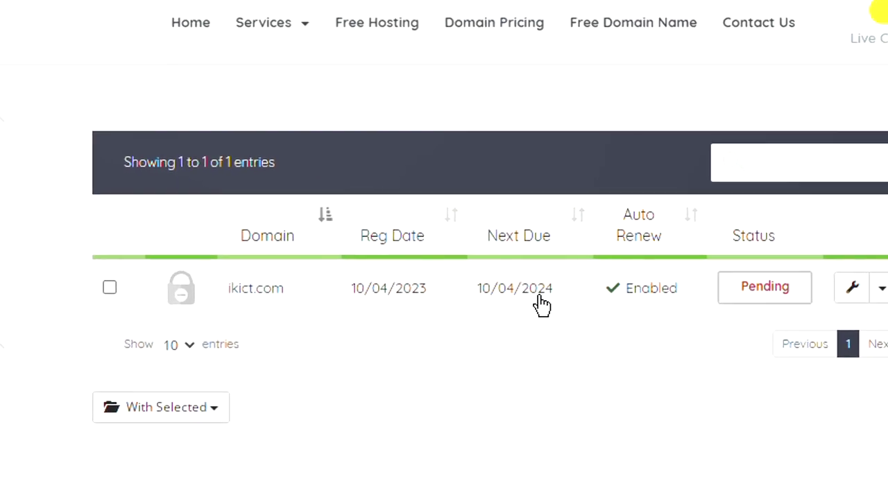
{"action": "left_click", "coordinate": [768, 304]}
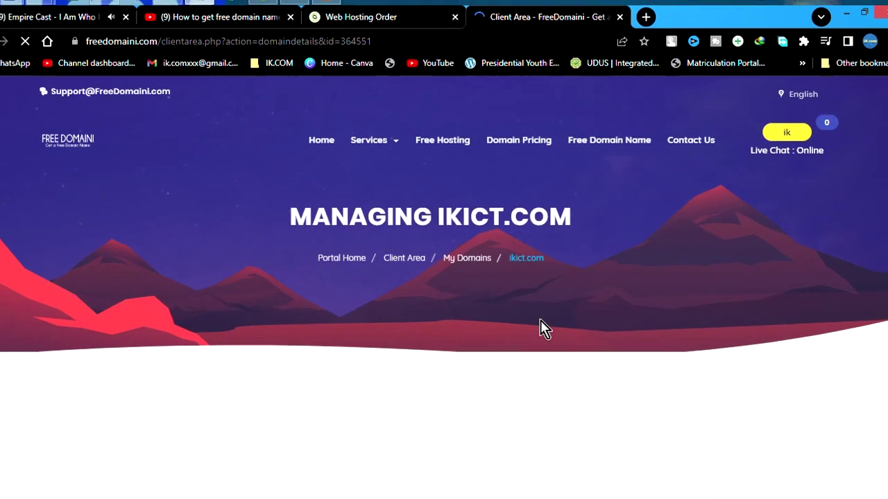
{"action": "scroll", "coordinate": [531, 340], "scroll_direction": "down", "scroll_amount": 5}
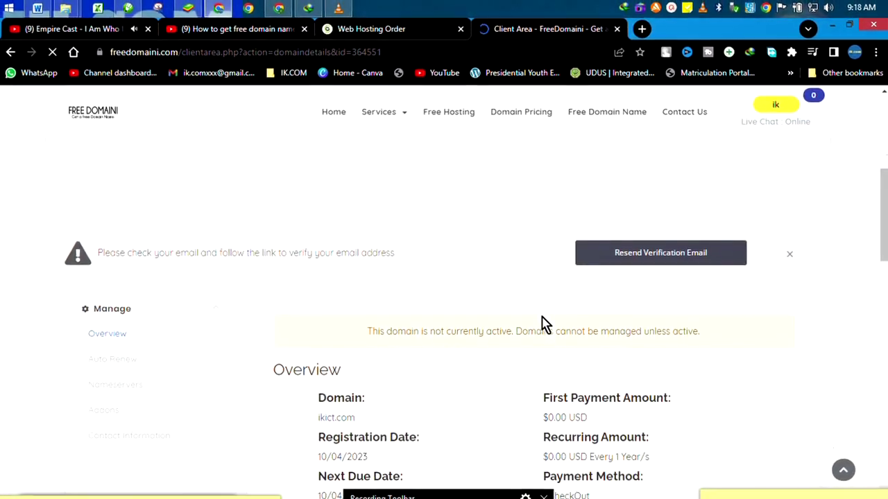
{"action": "scroll", "coordinate": [544, 325], "scroll_direction": "down", "scroll_amount": 2}
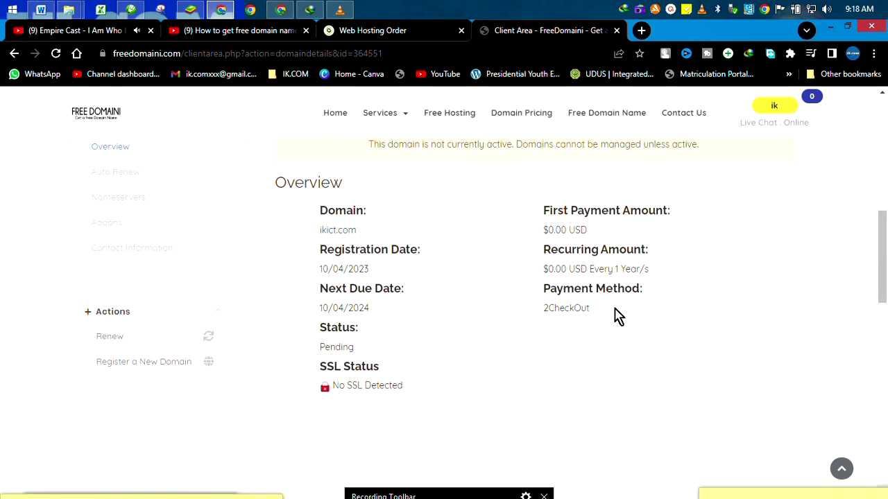
{"action": "scroll", "coordinate": [608, 298], "scroll_direction": "down", "scroll_amount": 2}
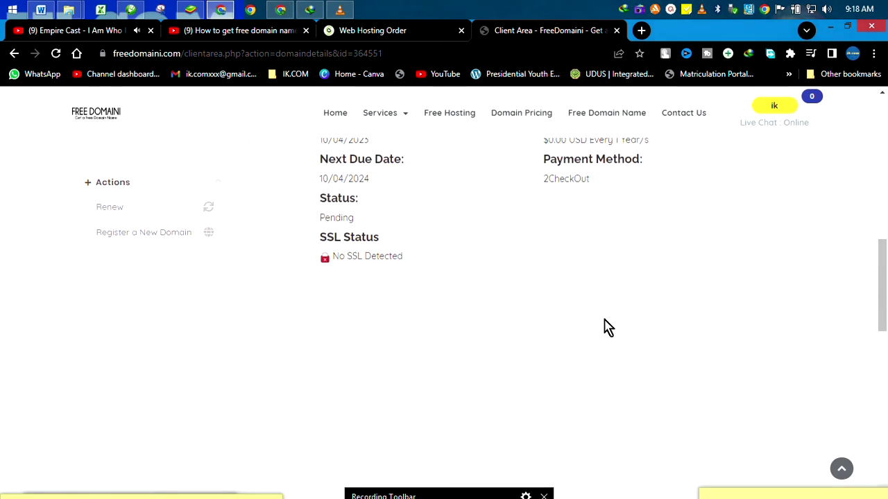
{"action": "scroll", "coordinate": [606, 315], "scroll_direction": "up", "scroll_amount": 4}
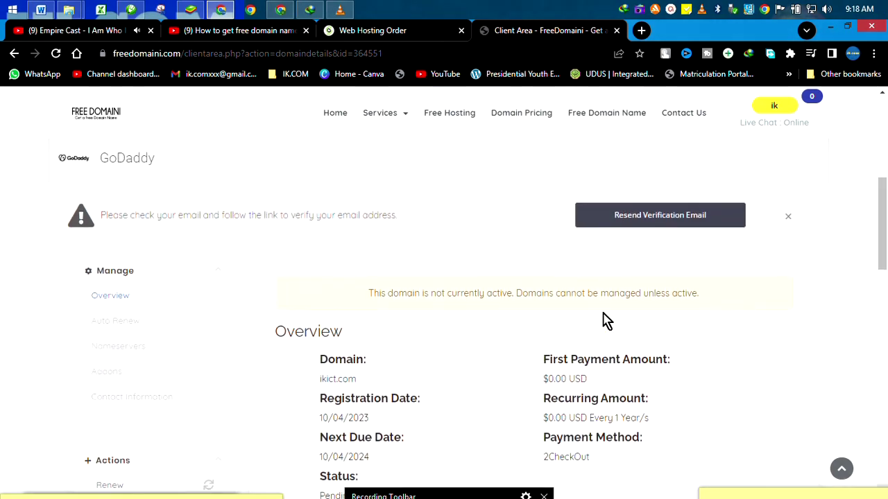
{"action": "left_click", "coordinate": [14, 54]}
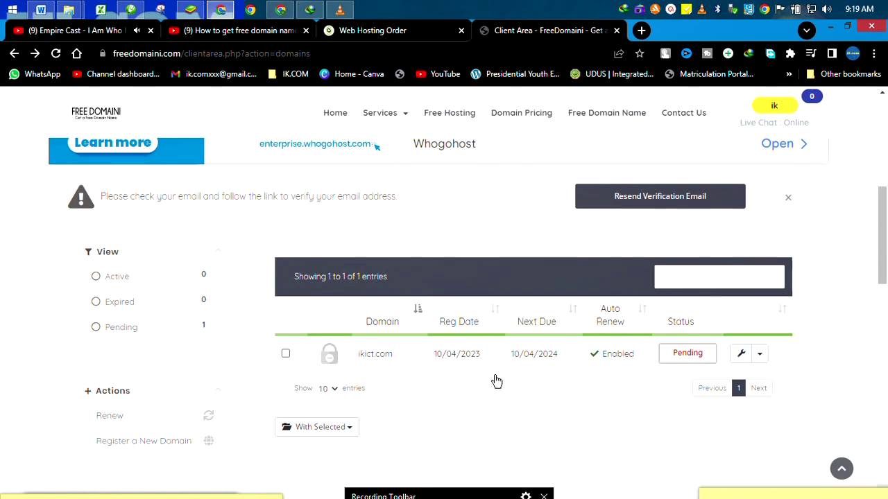
Load ikict.com in a new tab and retry it, then check My Domains still lists it Pending
{"action": "left_click", "coordinate": [372, 357]}
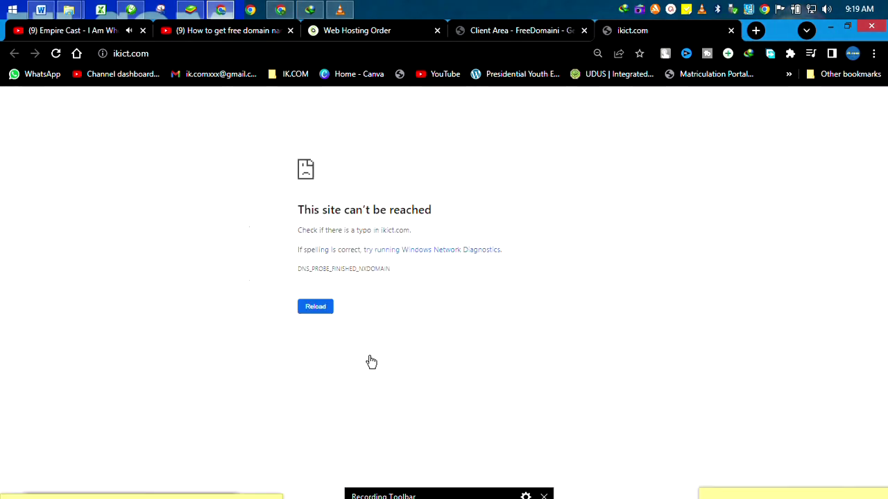
{"action": "left_click", "coordinate": [319, 309]}
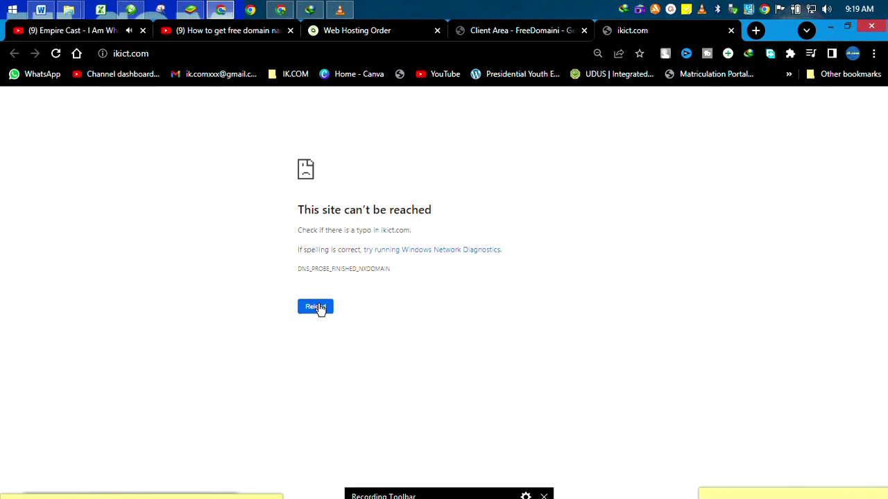
{"action": "left_click", "coordinate": [489, 33]}
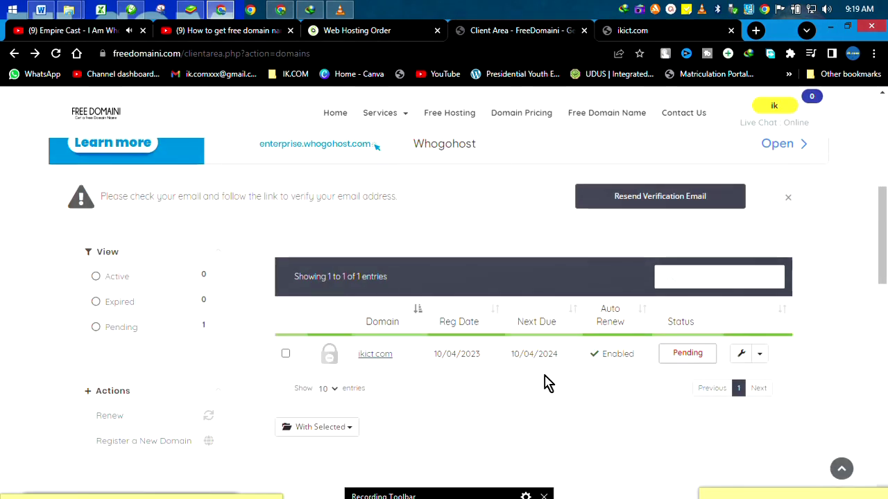
{"action": "scroll", "coordinate": [583, 386], "scroll_direction": "down", "scroll_amount": 1}
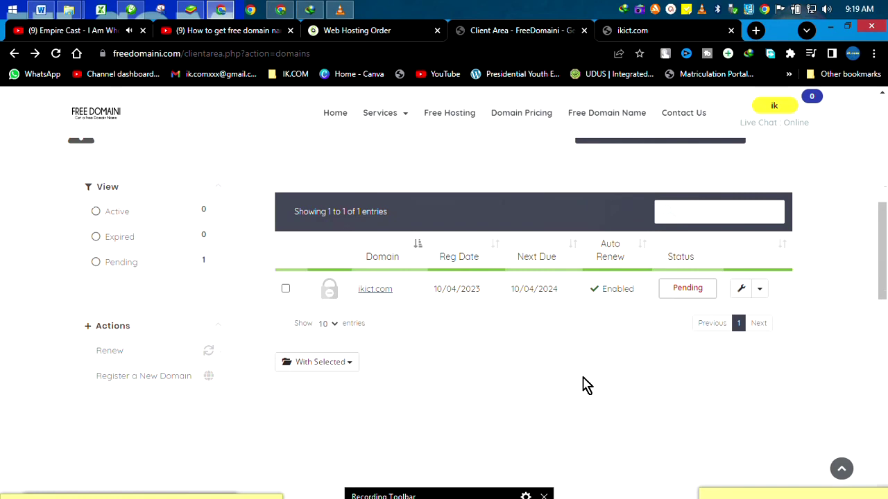
{"action": "scroll", "coordinate": [582, 386], "scroll_direction": "up", "scroll_amount": 1}
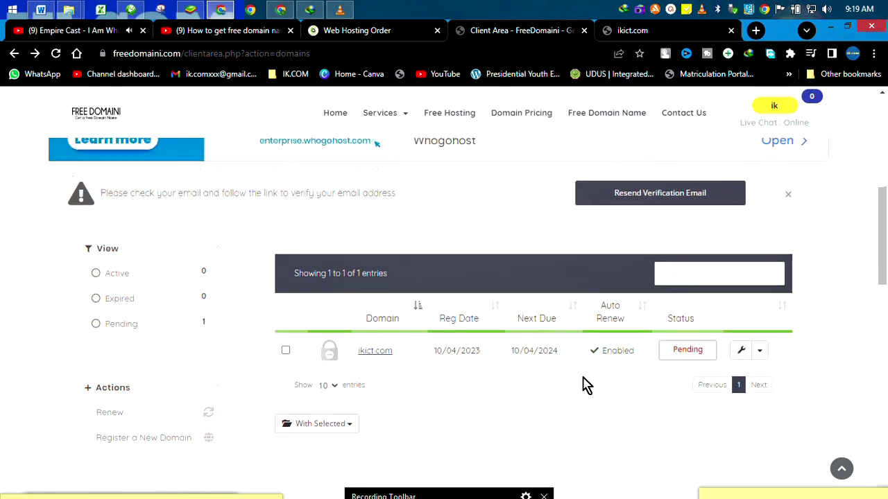